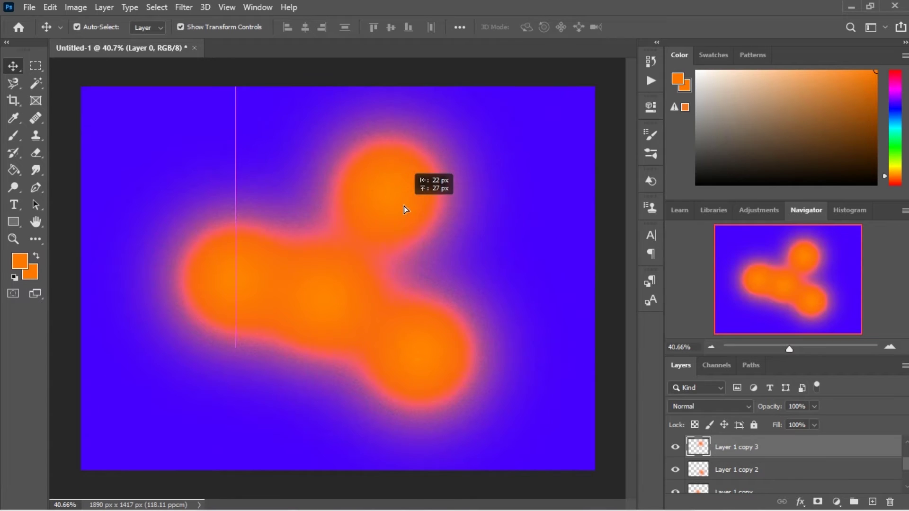
- Drag the three glowing orange blobs into new positions with the Move tool
left_click_drag(384, 244, 407, 198)
mouse_move(430, 367)
left_mouse_down()
mouse_move(429, 264)
mouse_move(390, 280)
mouse_move(482, 337)
left_mouse_up()
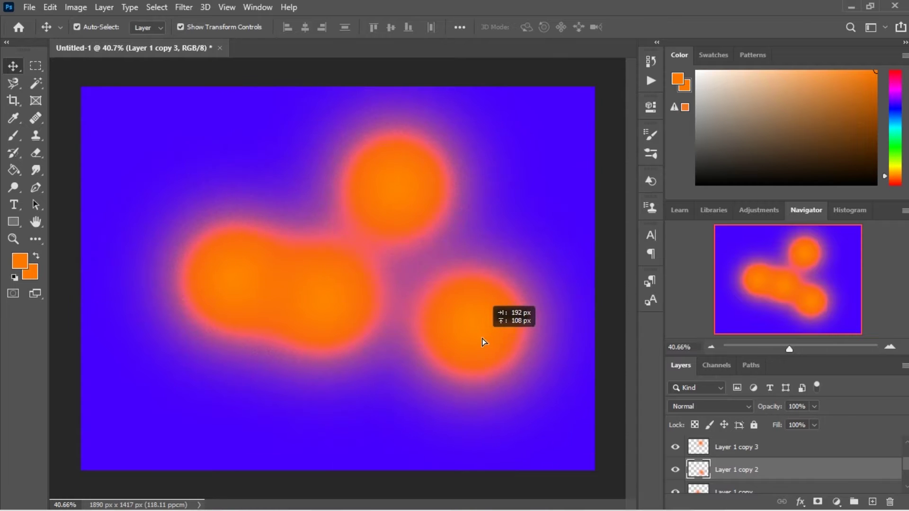
mouse_move(246, 266)
left_mouse_down()
mouse_move(362, 277)
mouse_move(218, 248)
mouse_move(173, 192)
left_mouse_up()
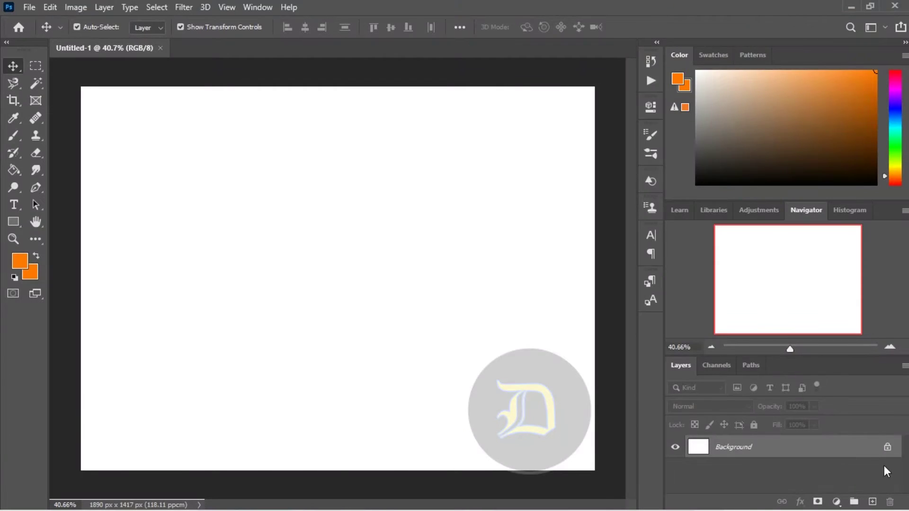
- Unlock the Background as Layer 0, add empty Layers 1 and 2, and select Layer 1
left_click(887, 448)
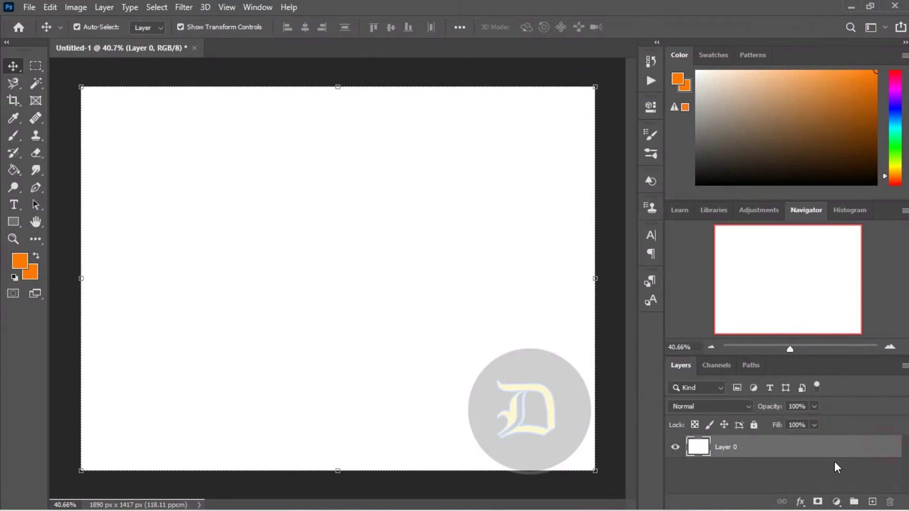
left_click(871, 502)
left_click(872, 502)
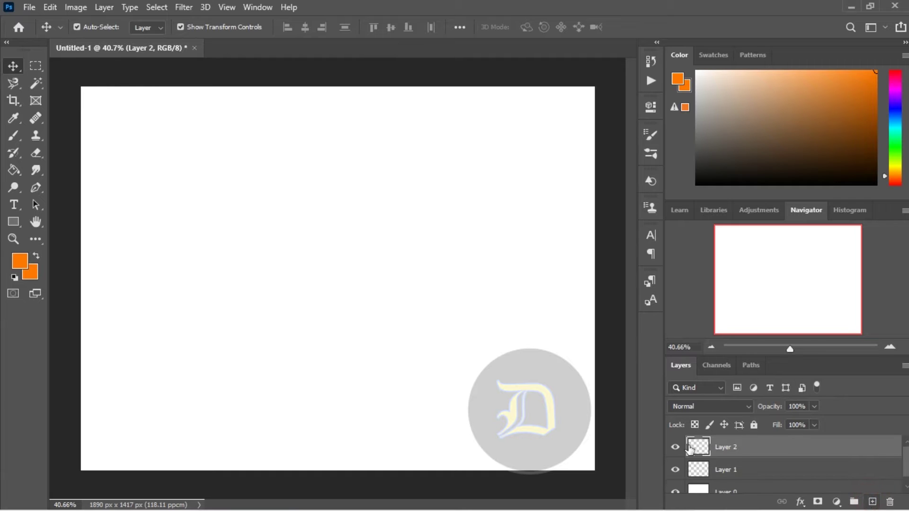
left_click(723, 471)
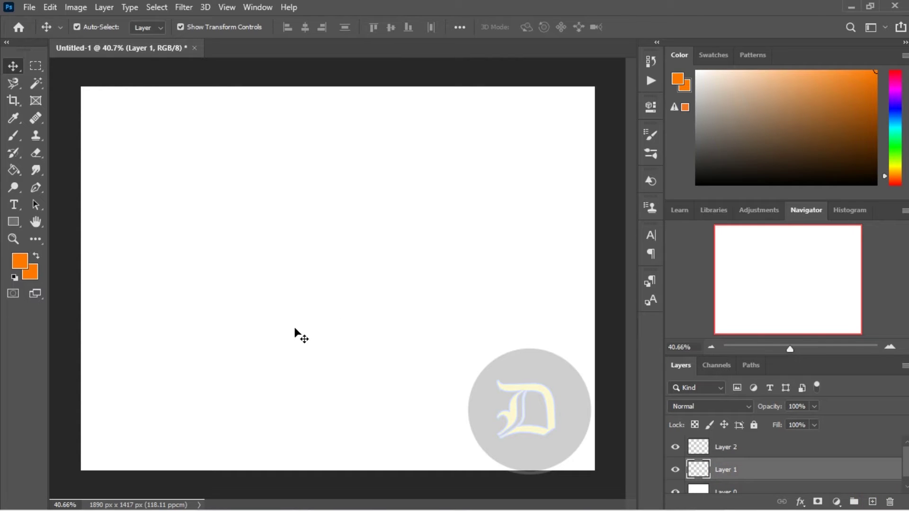
left_click(15, 137)
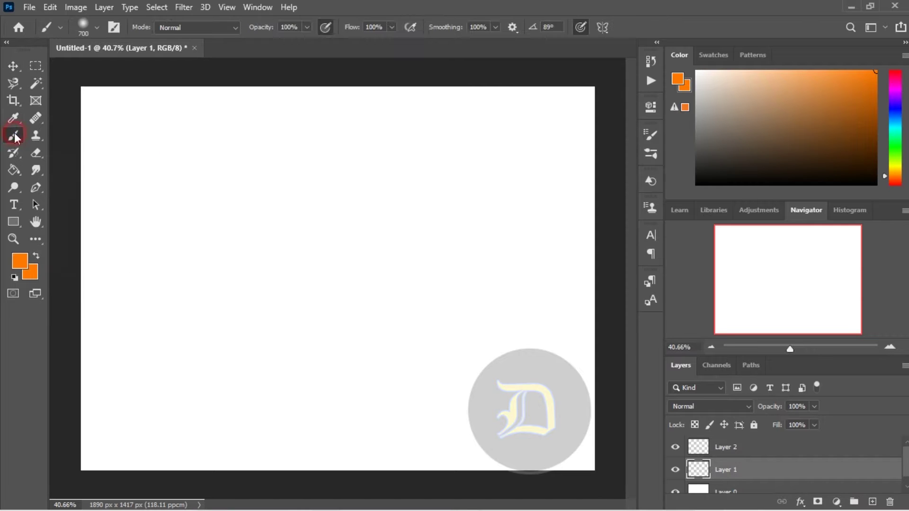
- Paint a 700 px, 0% hardness orange glow left of centre on Layer 1, then select Layer 2
left_click(96, 29)
left_click(143, 53)
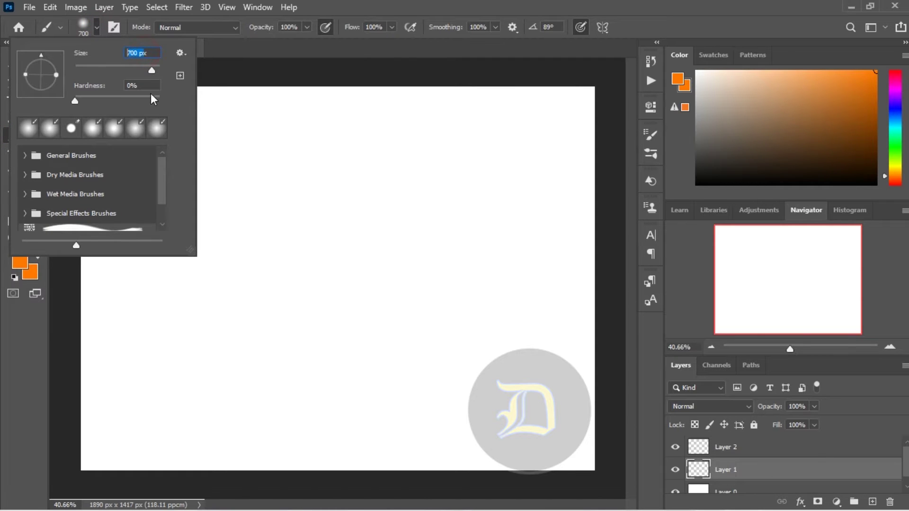
left_click(147, 86)
key("Return")
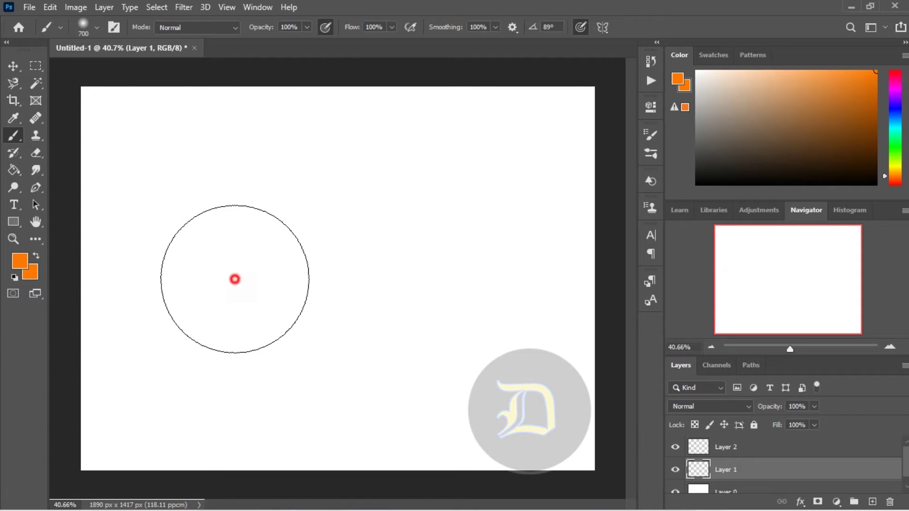
left_click(235, 279)
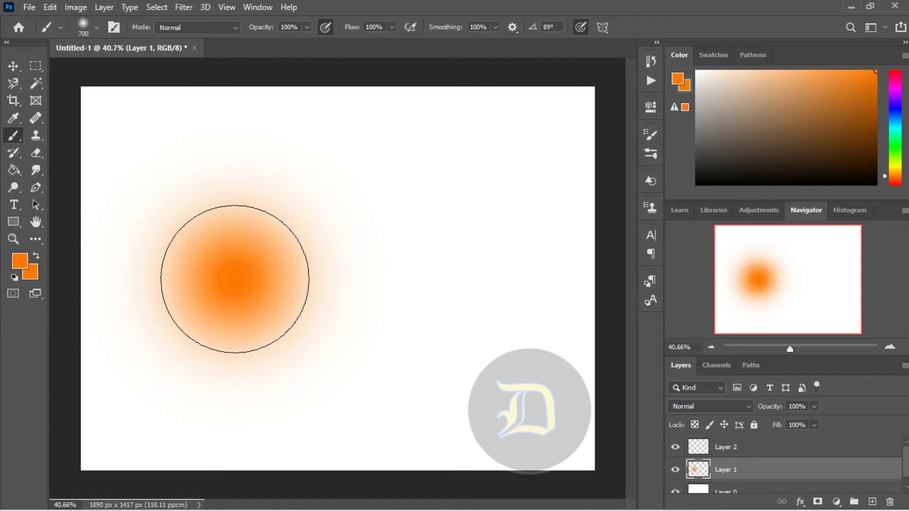
left_click(13, 66)
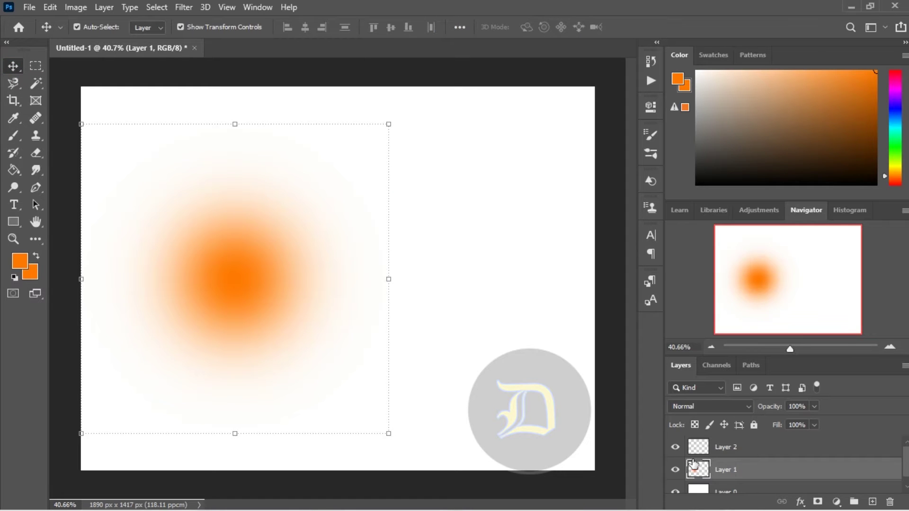
left_click(724, 448)
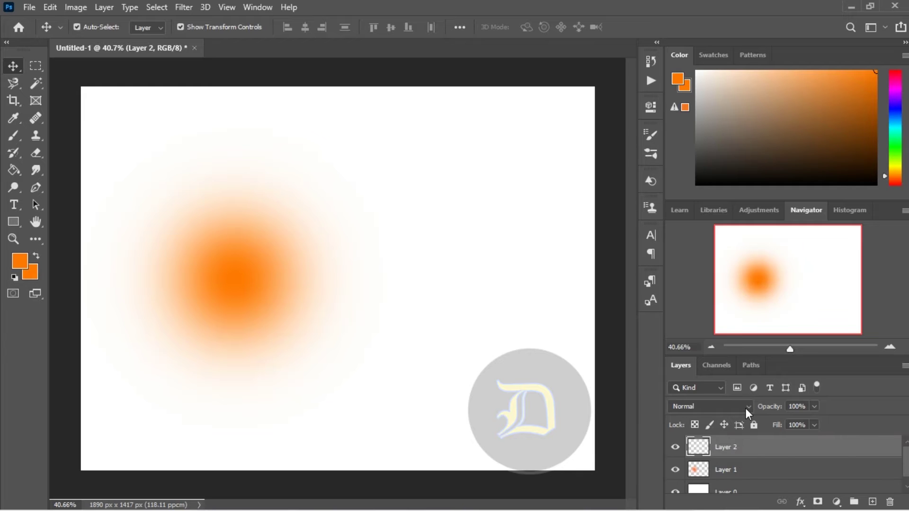
- Fill Layer 2 with the teal colour #4da8b8 using Edit > Fill
left_click(52, 7)
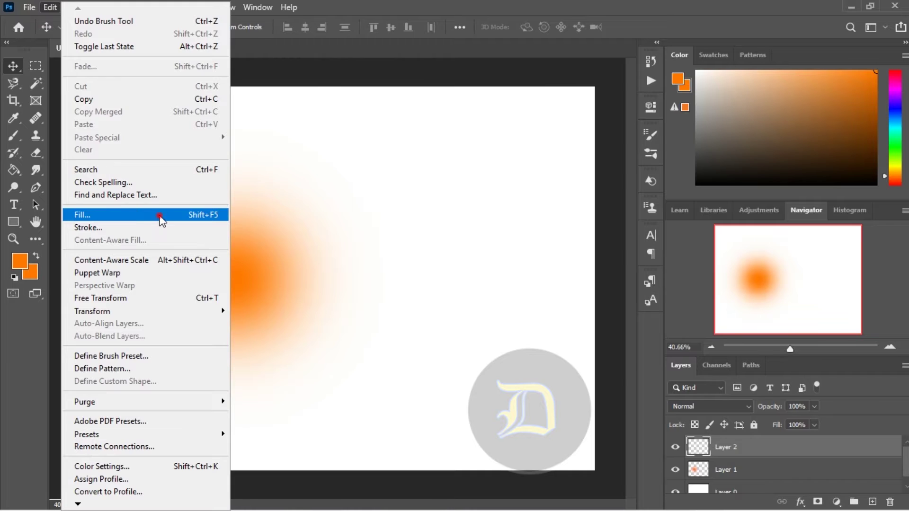
left_click(163, 221)
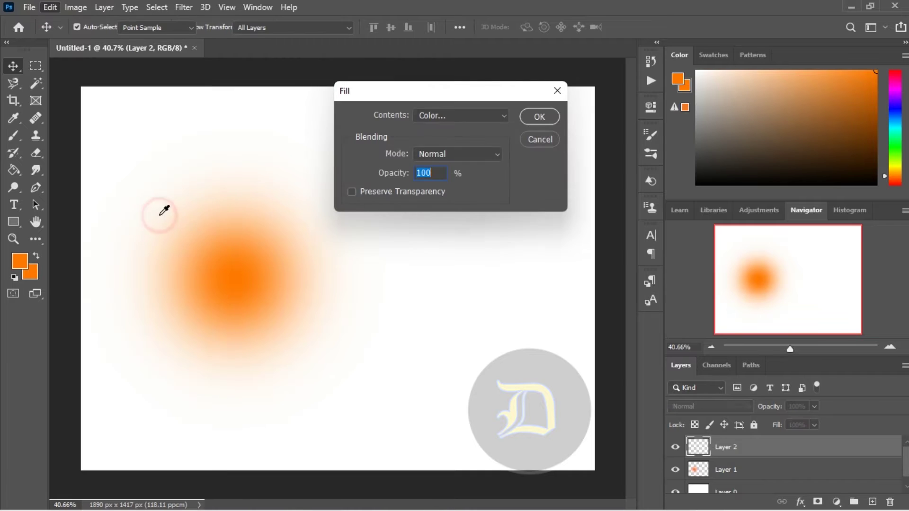
left_click(467, 116)
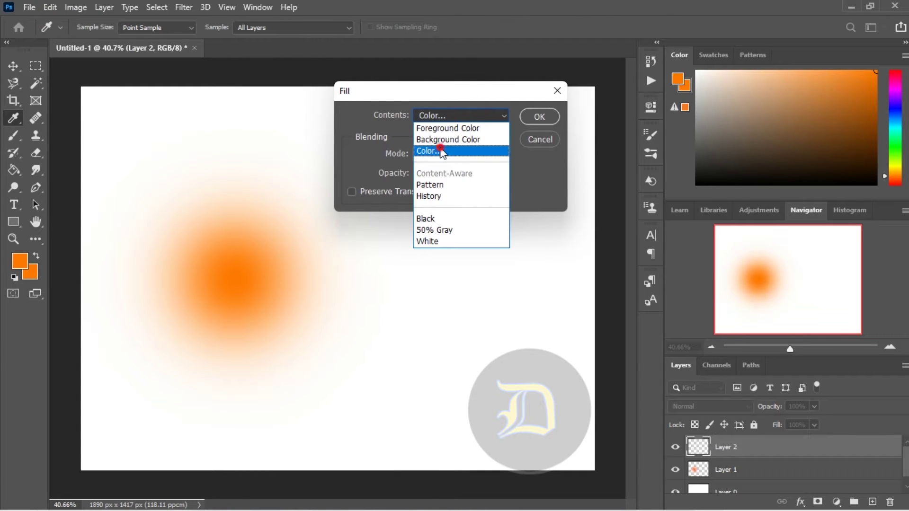
left_click(440, 150)
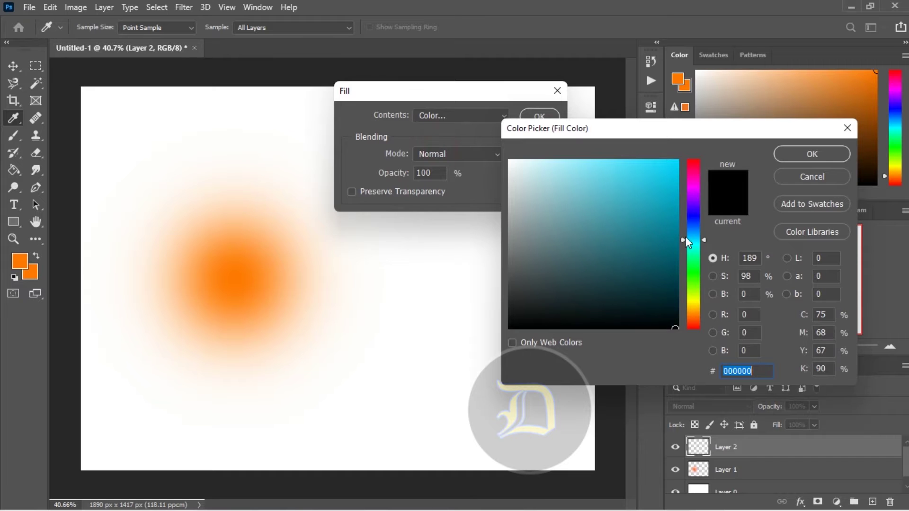
left_click(608, 207)
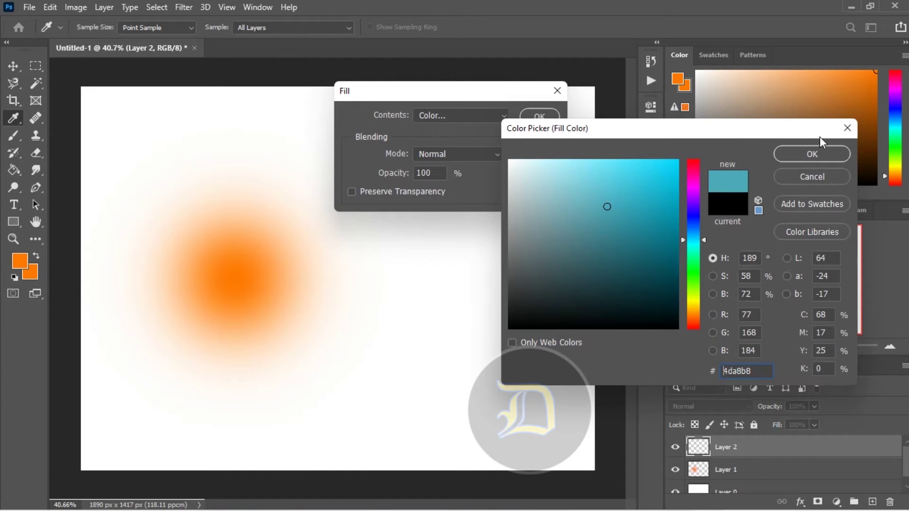
left_click(812, 155)
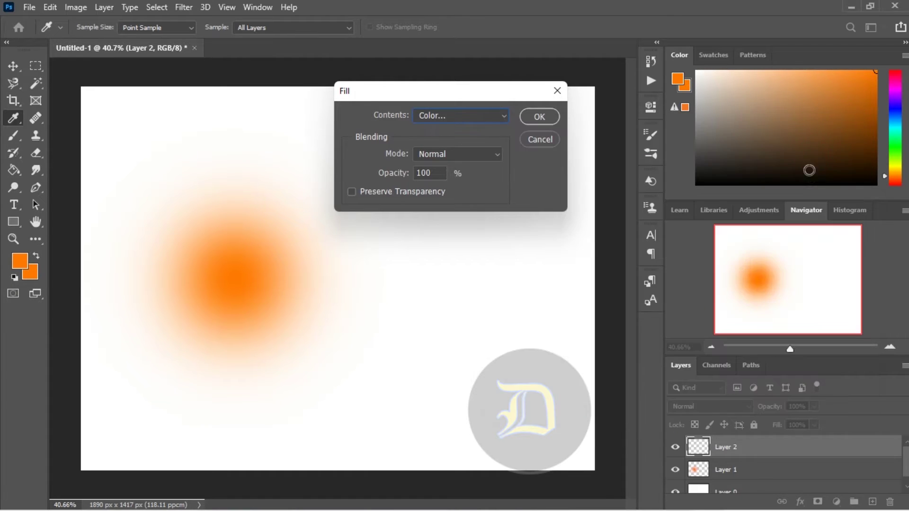
left_click(535, 118)
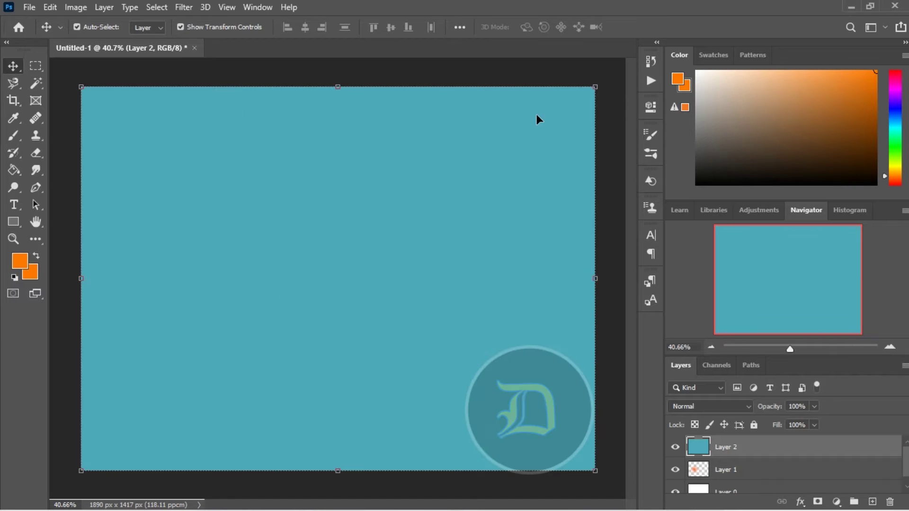
- Set the teal Layer 2 to Overlay blend mode at 88% opacity
left_click(749, 407)
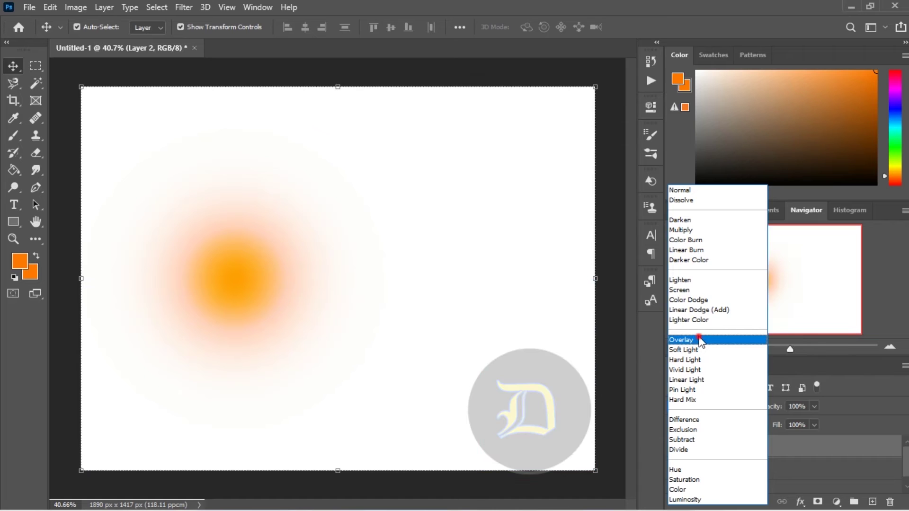
left_click(699, 340)
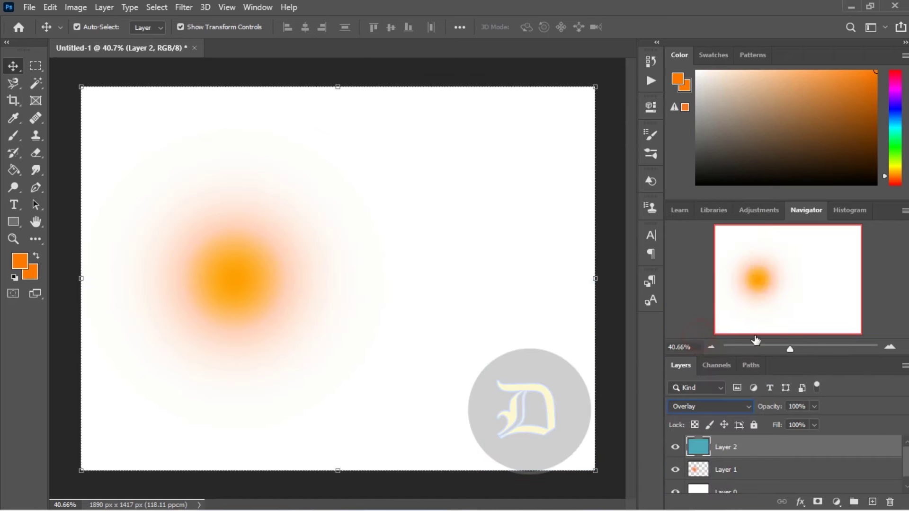
left_click(814, 406)
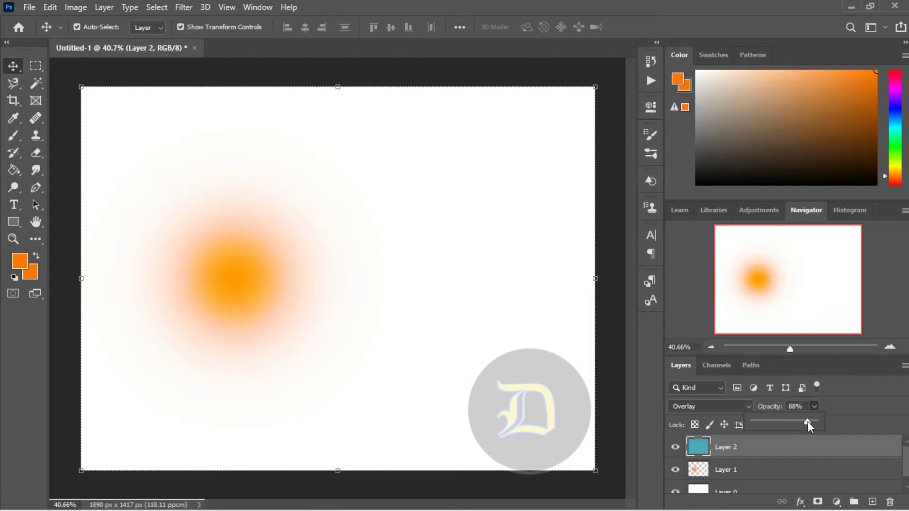
left_click(184, 7)
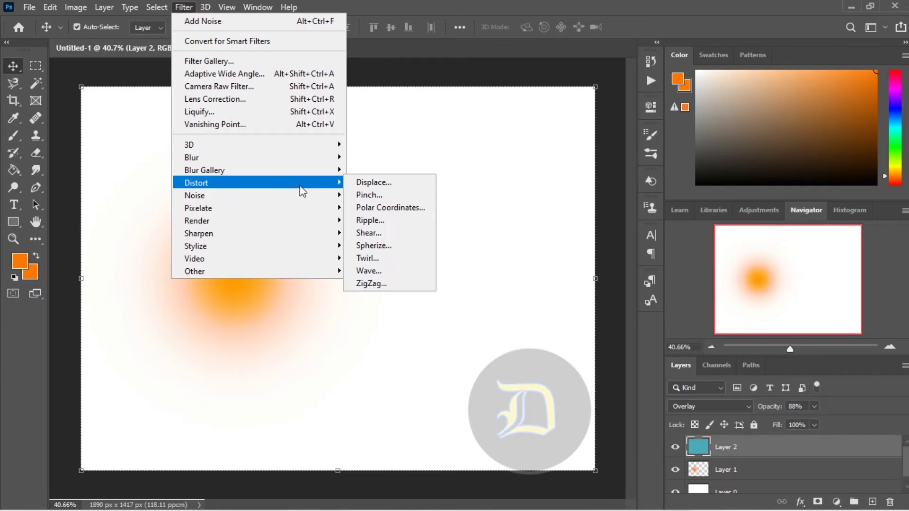
mouse_move(213, 195)
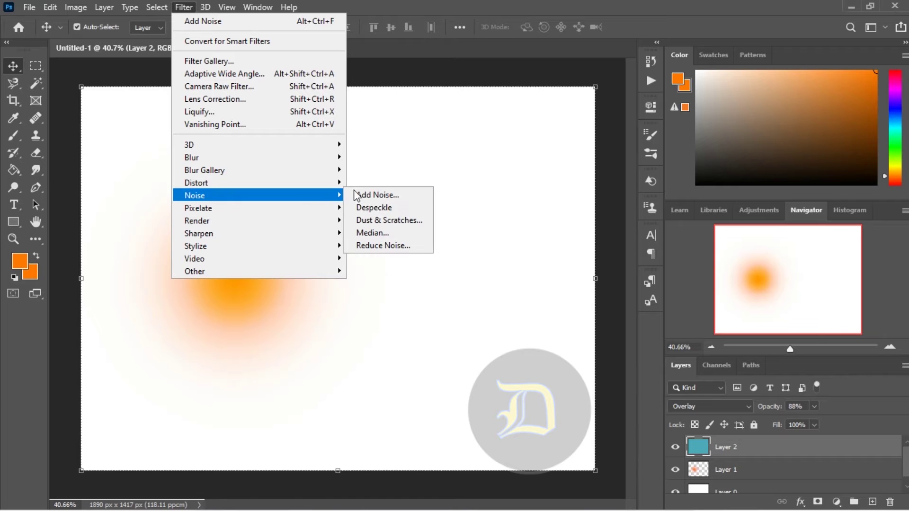
- Add 10% Uniform noise to the teal overlay layer
left_click(376, 196)
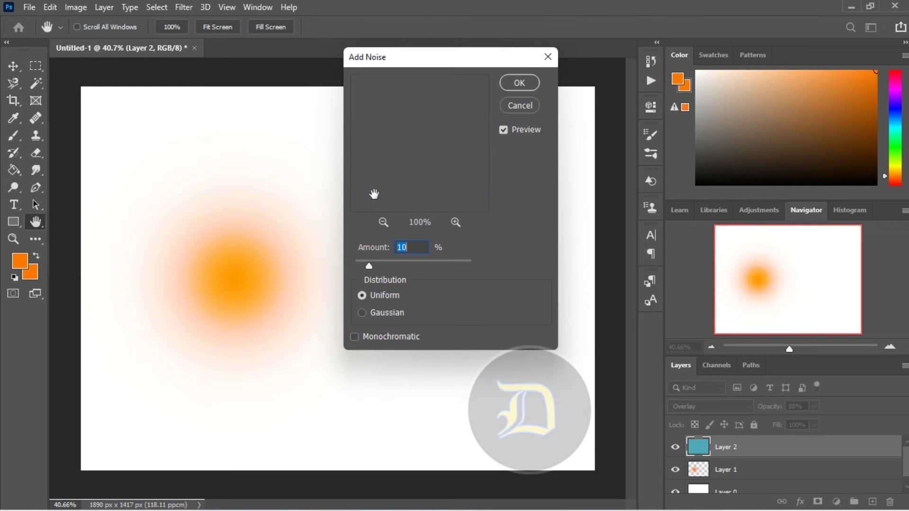
left_click(418, 248)
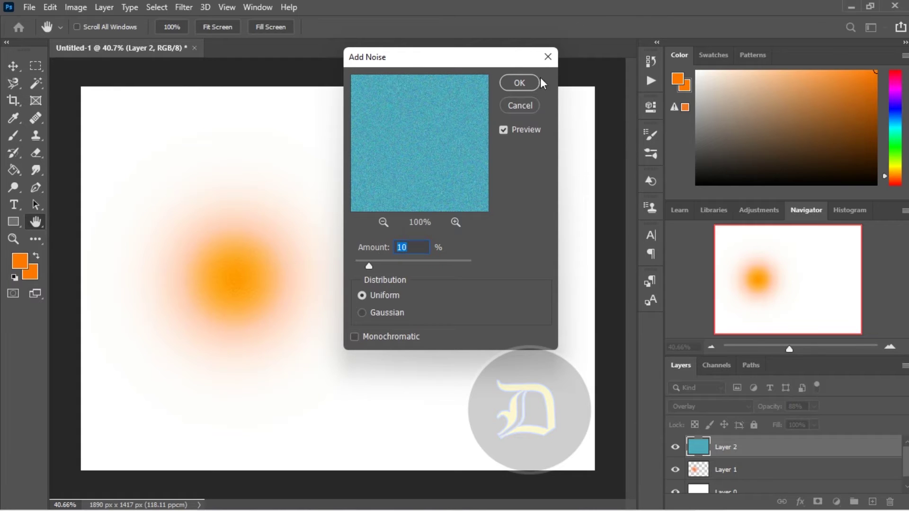
left_click(518, 82)
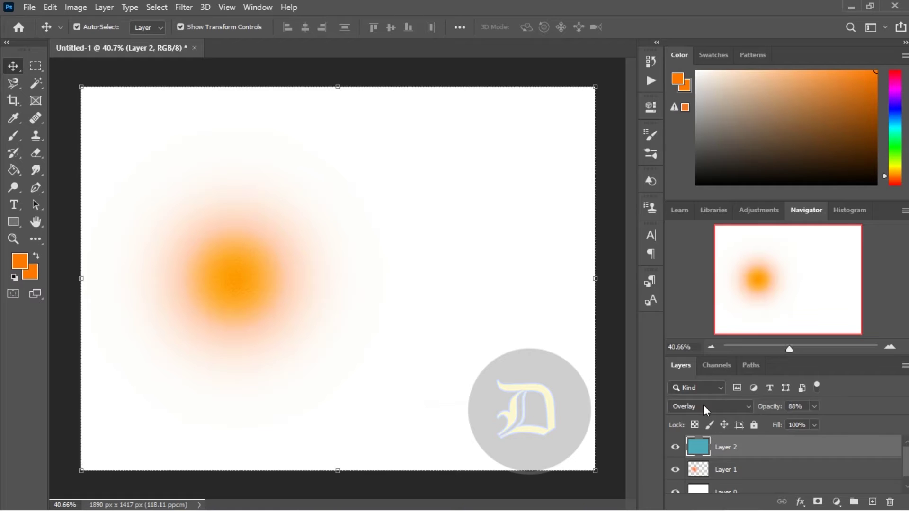
- Add a Gradient Map adjustment layer using the Orange_05 preset from the Oranges folder
left_click(837, 503)
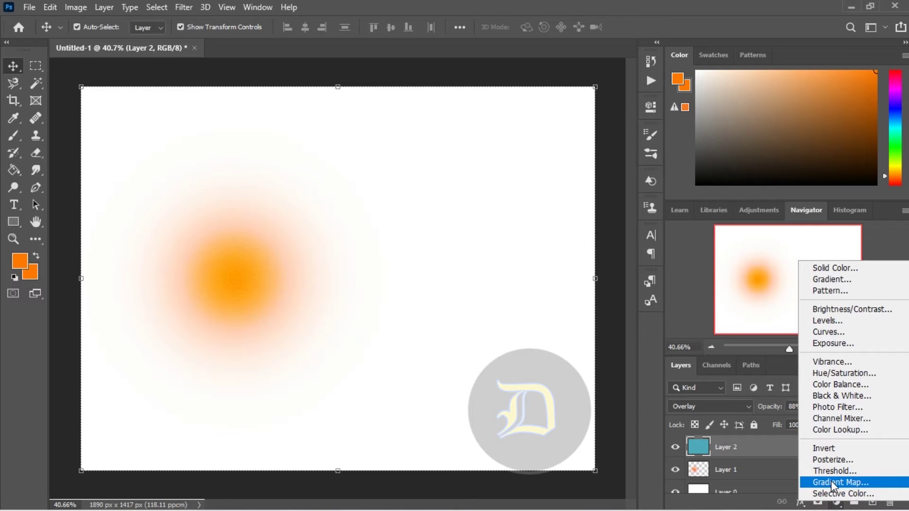
left_click(831, 482)
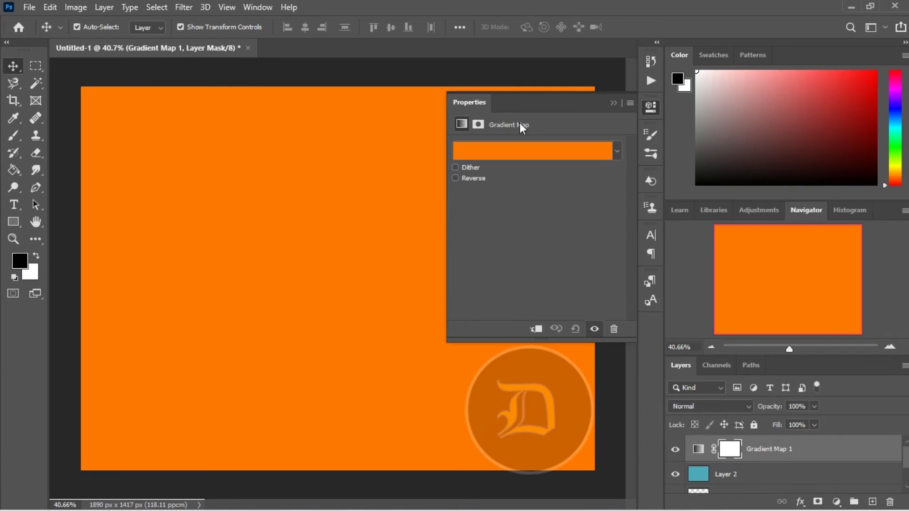
left_click(530, 150)
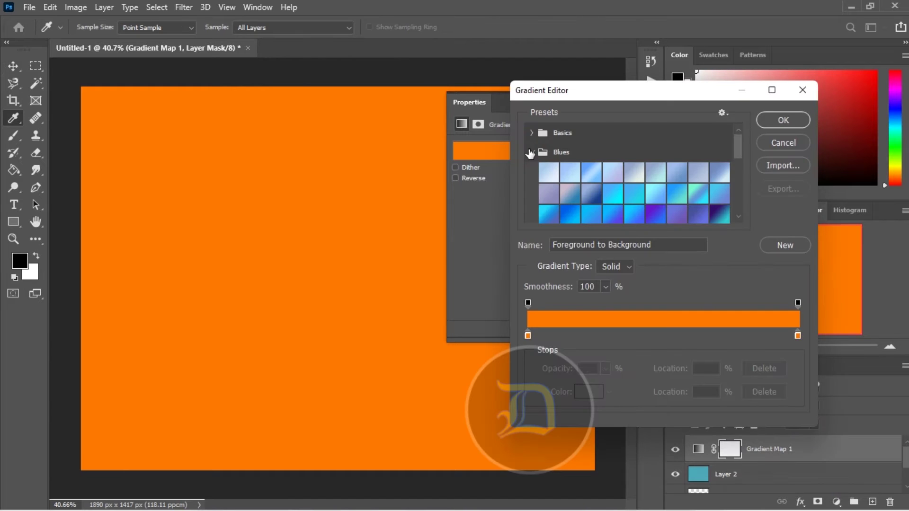
left_click(534, 154)
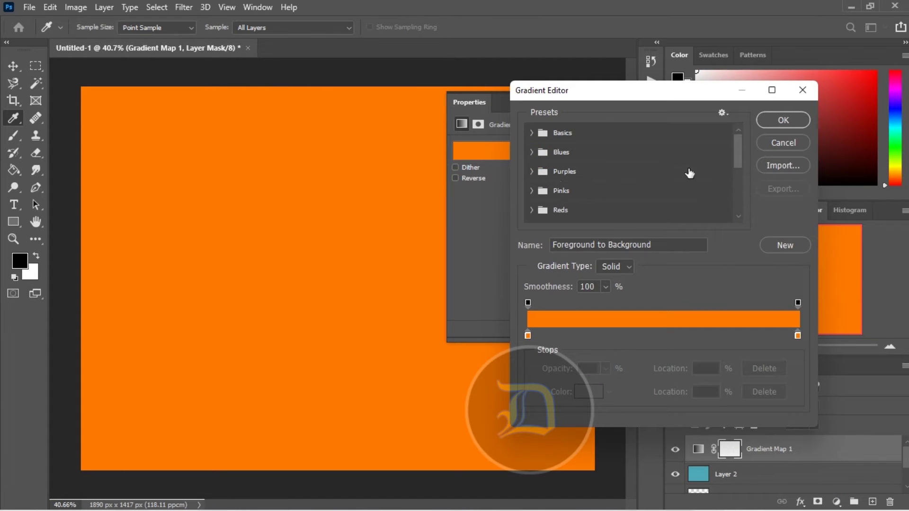
left_click_drag(741, 156, 740, 176)
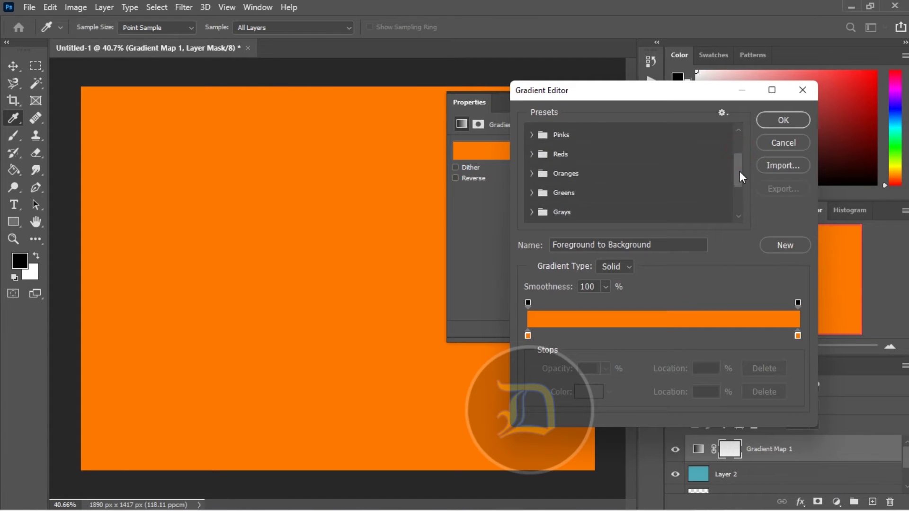
left_click(532, 172)
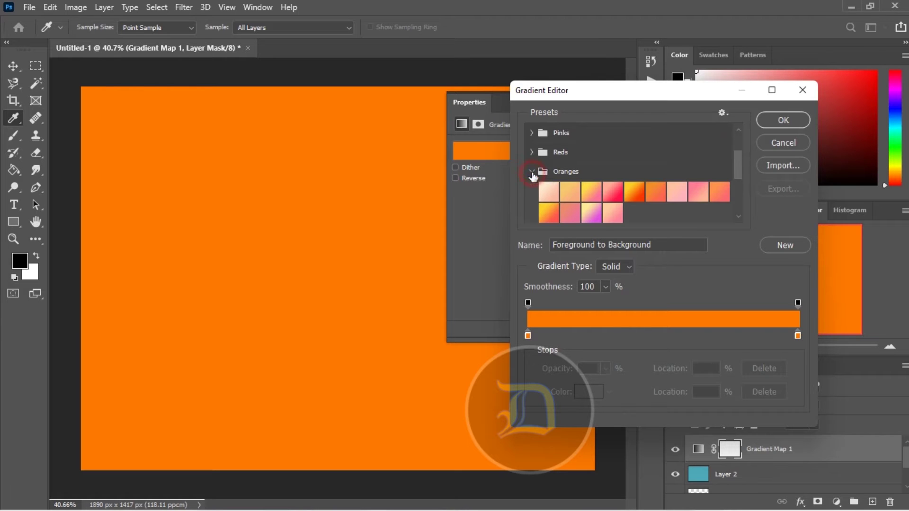
left_click(633, 192)
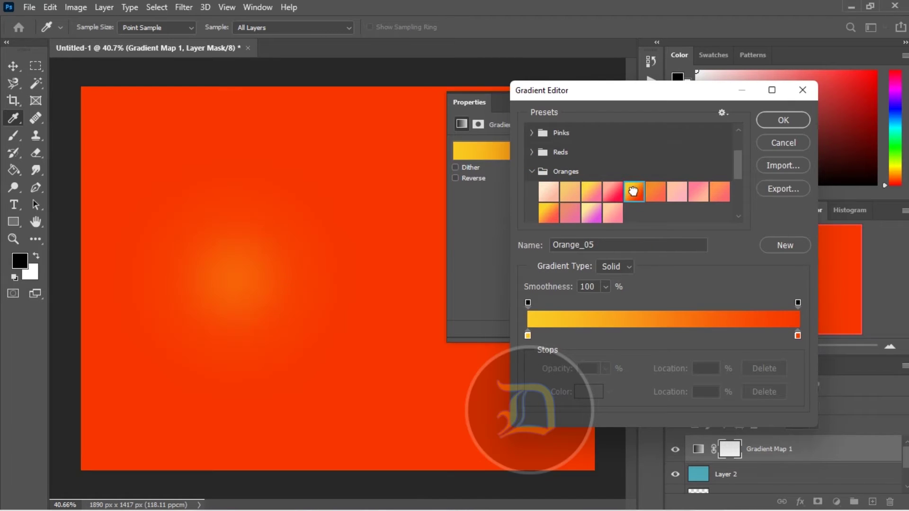
left_click(784, 118)
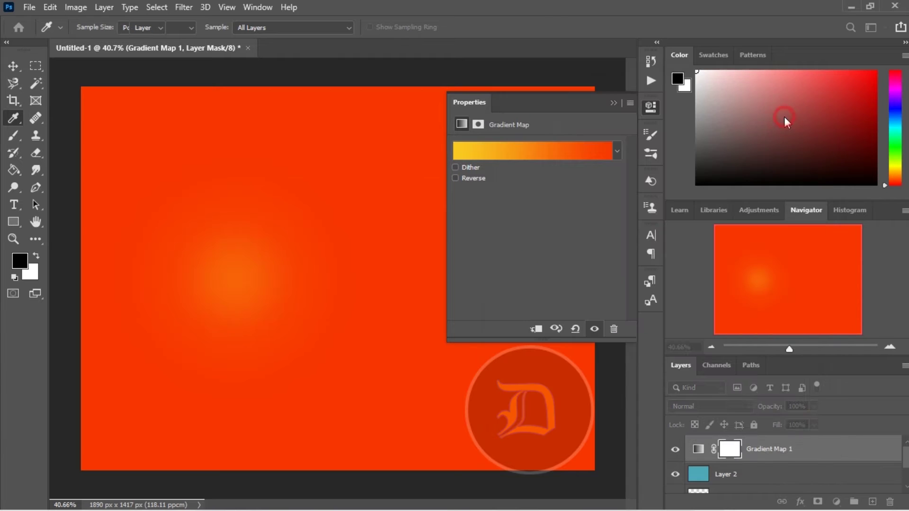
- Set the Gradient Map layer's blend mode to Overlay
key("v")
left_click(614, 103)
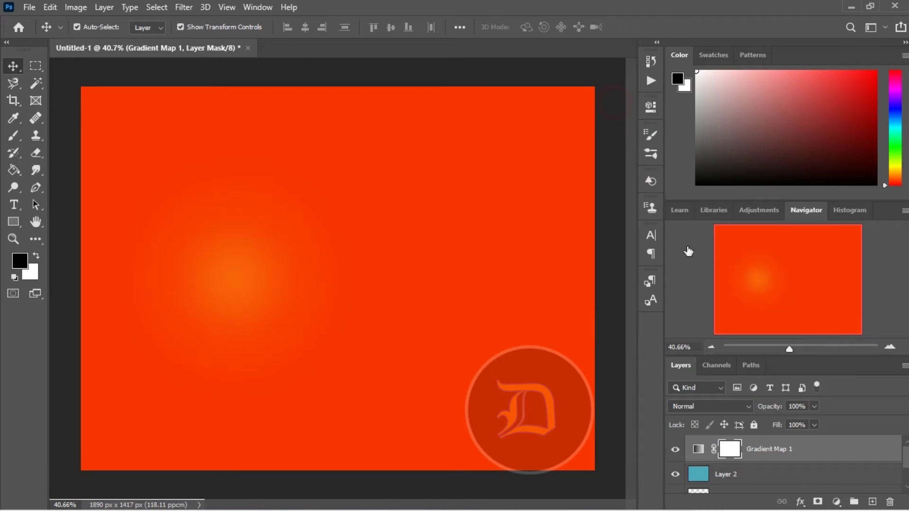
left_click(744, 407)
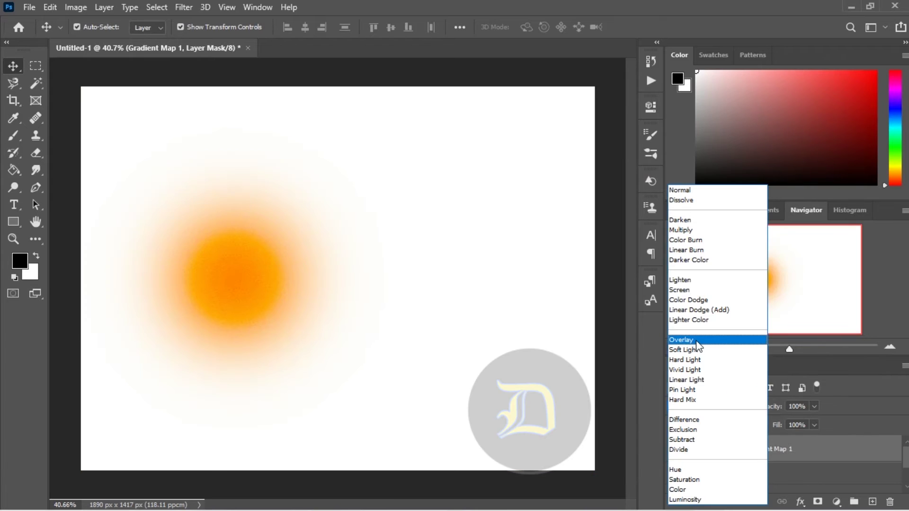
left_click(696, 340)
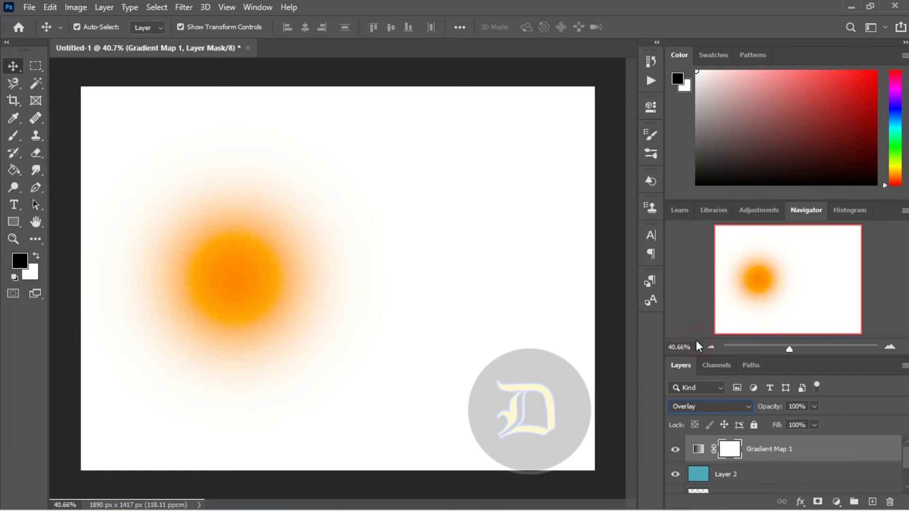
- Lock all on Layer 2 and duplicate the Layer 1 orange orb
left_click(741, 474)
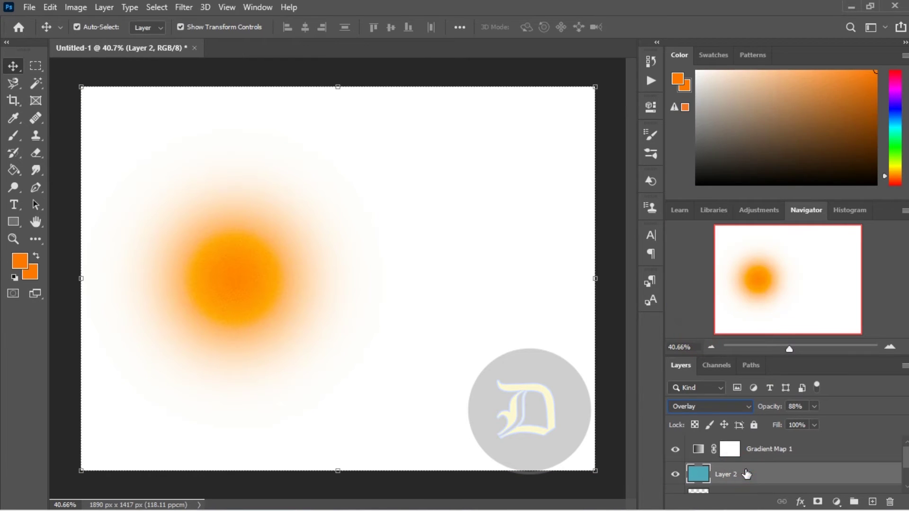
left_click(754, 424)
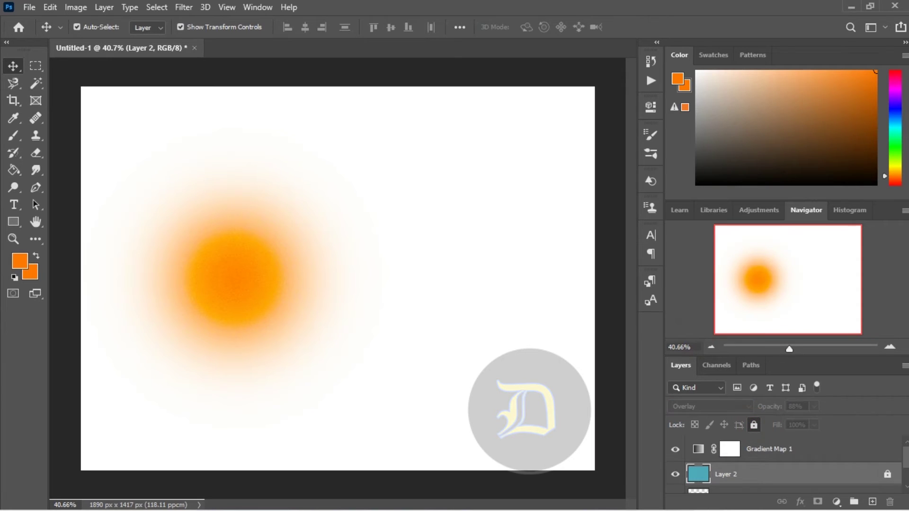
scroll(781, 464, "down", 1)
scroll(826, 475, "down", 1)
left_click_drag(727, 468, 872, 501)
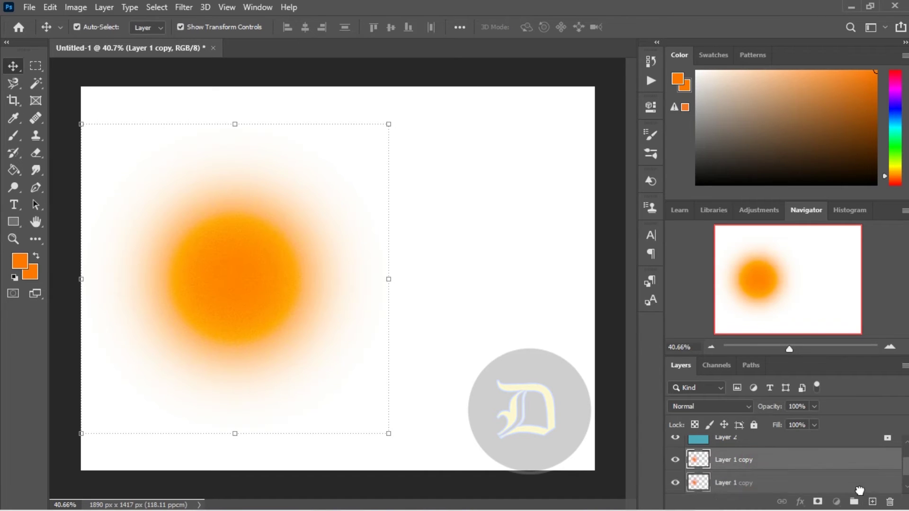
- Make two more copies of the orb layer, Layer 1 copy 2 and copy 3
left_click_drag(759, 464, 873, 501)
left_click_drag(766, 466, 863, 468)
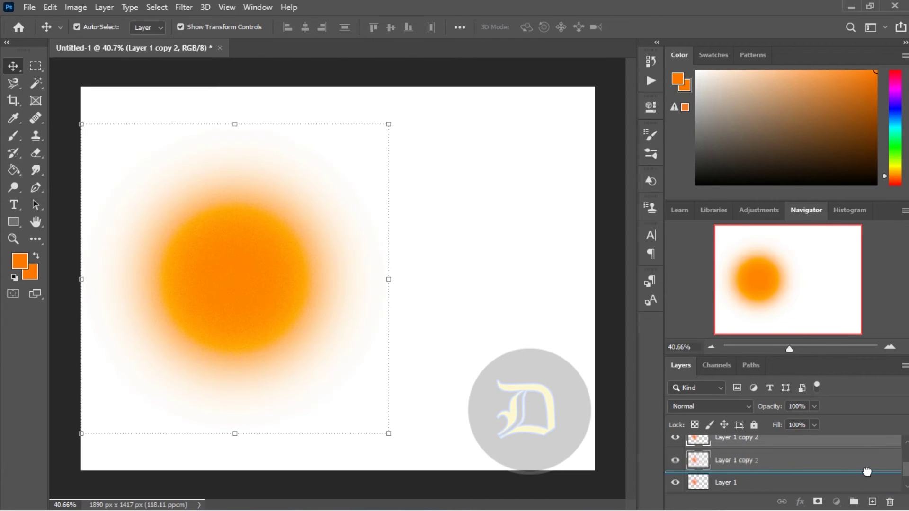
left_click_drag(863, 468, 872, 501)
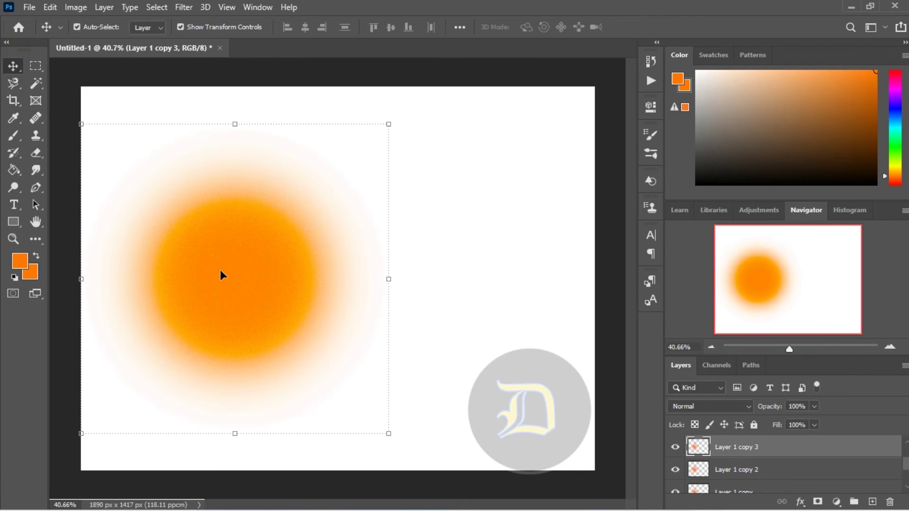
- Drag the orb copies upper-right and lower-right into a connected glowing cluster
left_click_drag(263, 296, 423, 215)
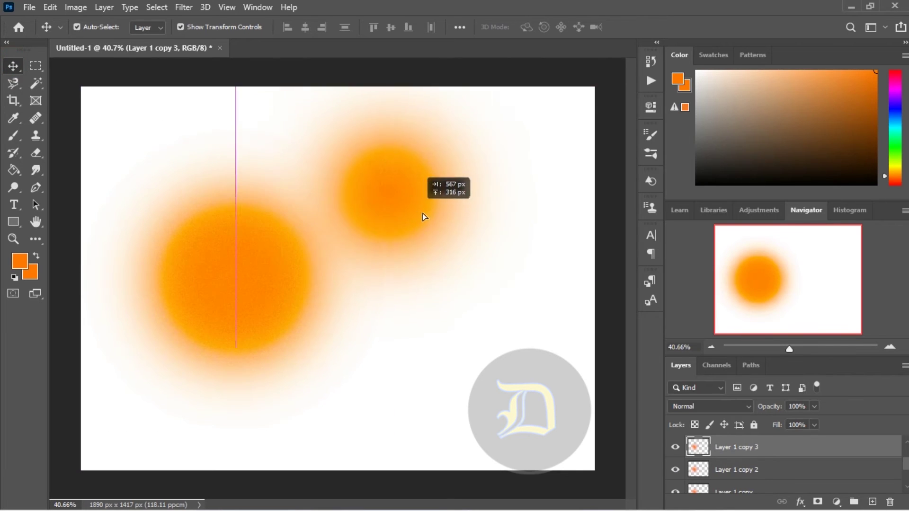
left_click_drag(282, 292, 442, 359)
mouse_move(233, 232)
left_mouse_down()
mouse_move(238, 148)
mouse_move(361, 355)
mouse_move(272, 329)
mouse_move(415, 298)
mouse_move(451, 276)
mouse_move(483, 283)
mouse_move(505, 205)
mouse_move(369, 258)
mouse_move(313, 293)
left_mouse_up()
scroll(905, 464, "down", 1)
scroll(900, 474, "down", 1)
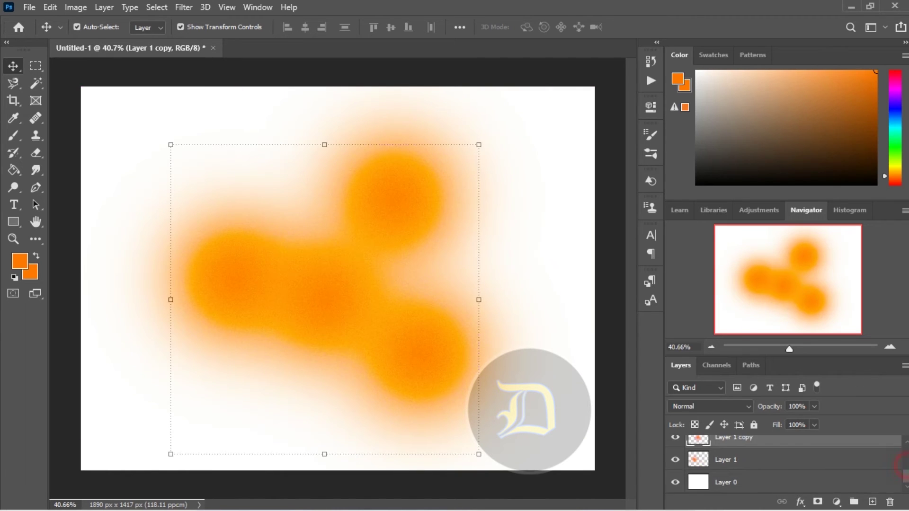
- Select Layer 0, then open and dismiss the Fill dialog without filling
left_click(725, 482)
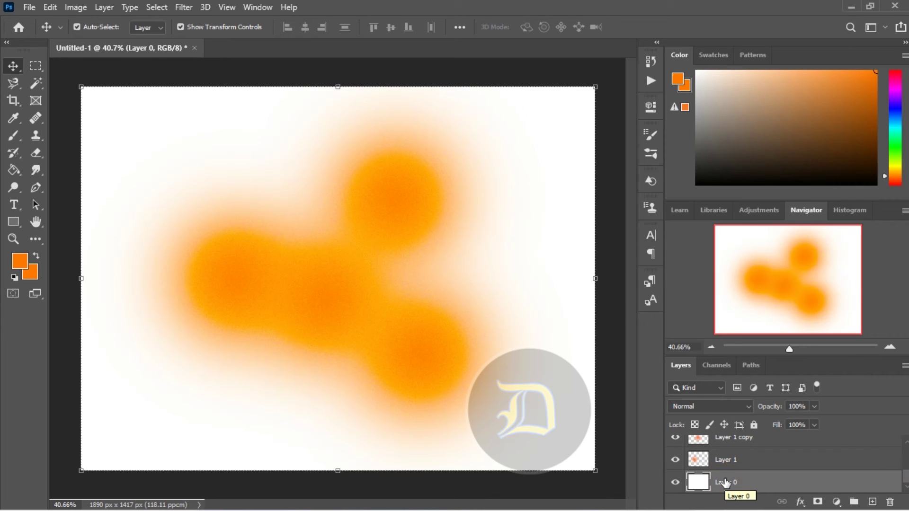
key("shift+F5")
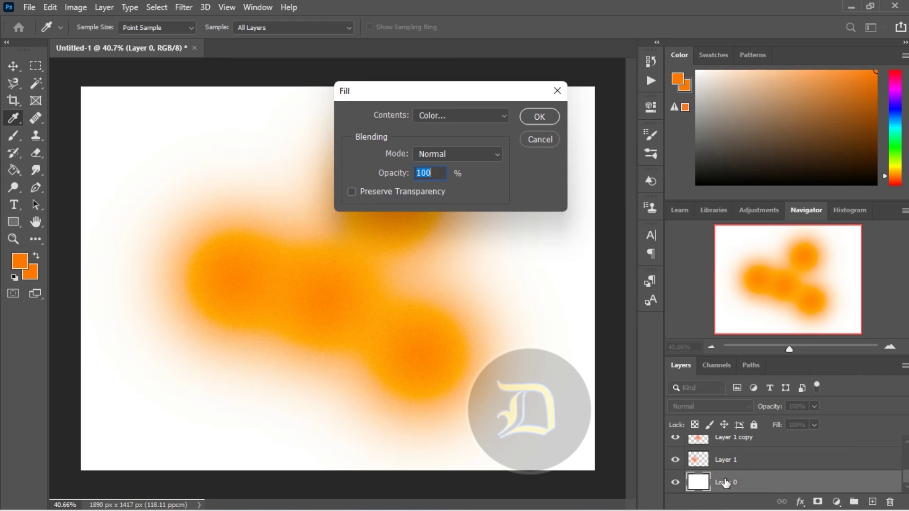
left_click(545, 138)
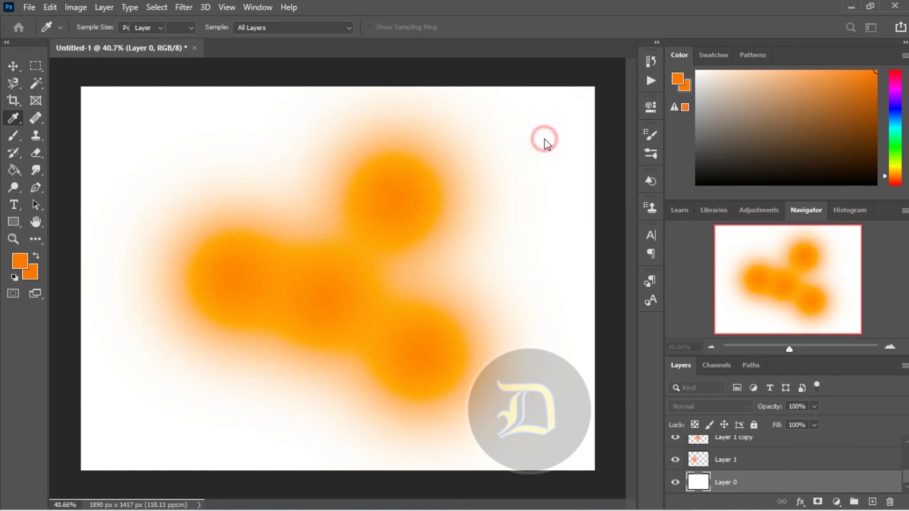
- Fill Layer 0 with the vivid purple-blue colour #3600ff via Edit > Fill
left_click(49, 7)
left_click(167, 224)
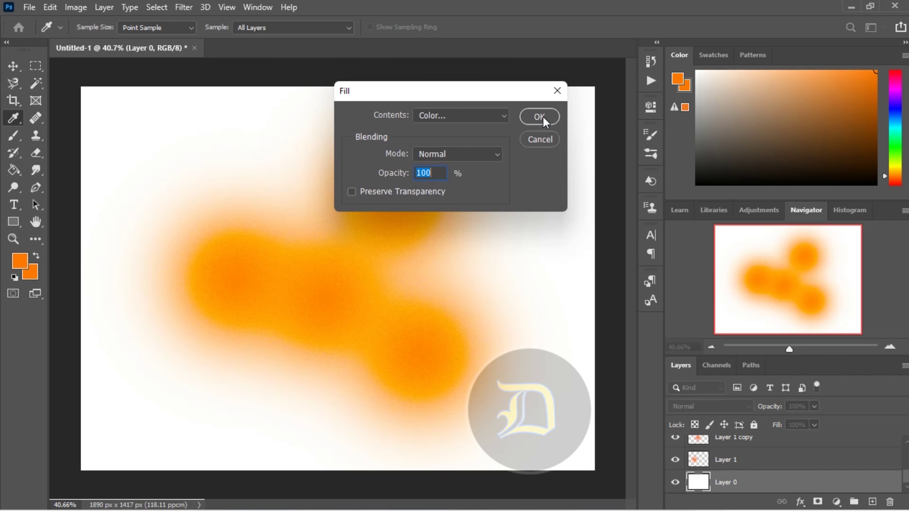
left_click(477, 116)
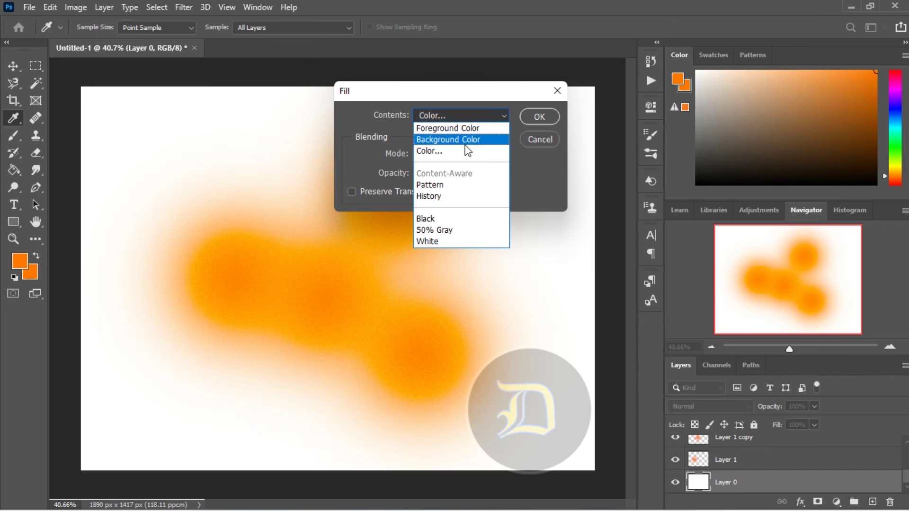
left_click(467, 151)
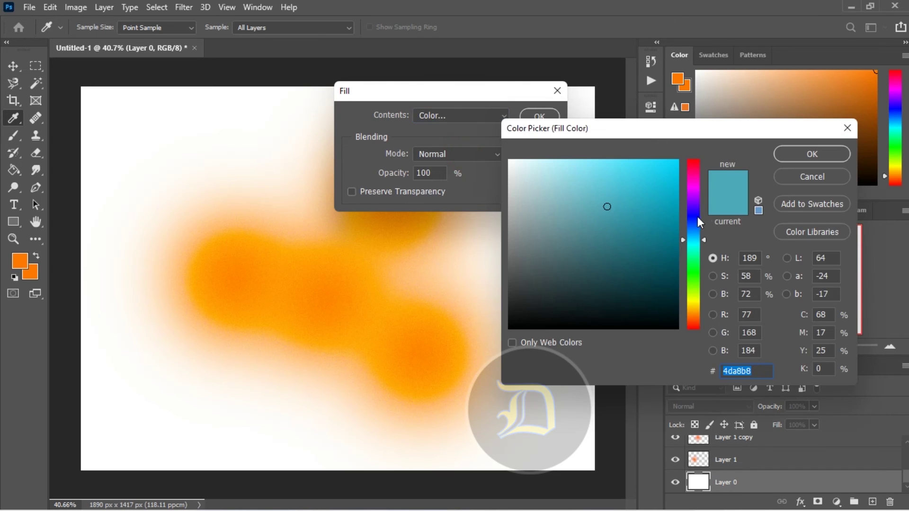
left_click_drag(695, 221, 691, 210)
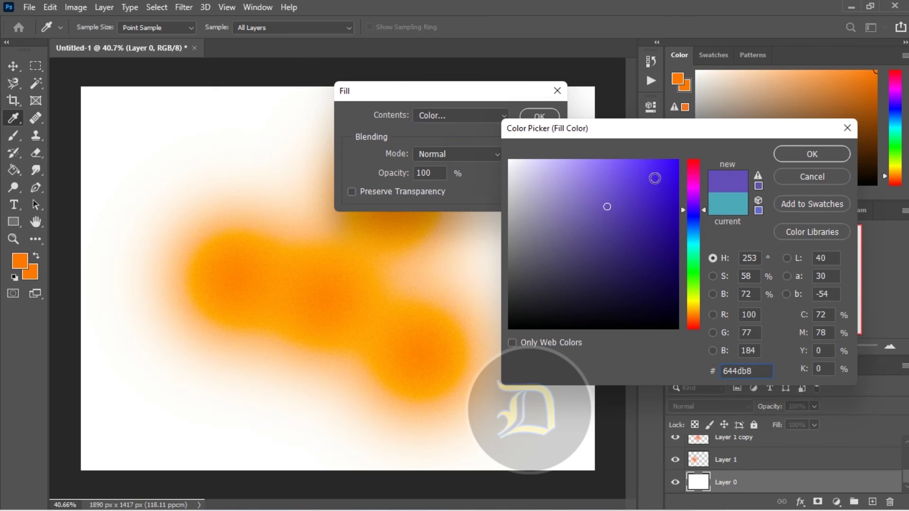
left_click_drag(655, 178, 688, 158)
left_click(813, 154)
left_click(538, 117)
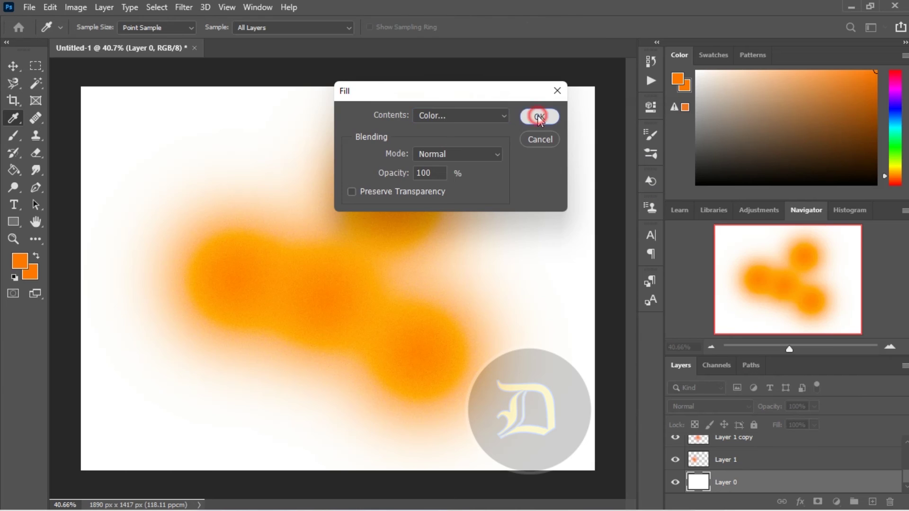
key("v")
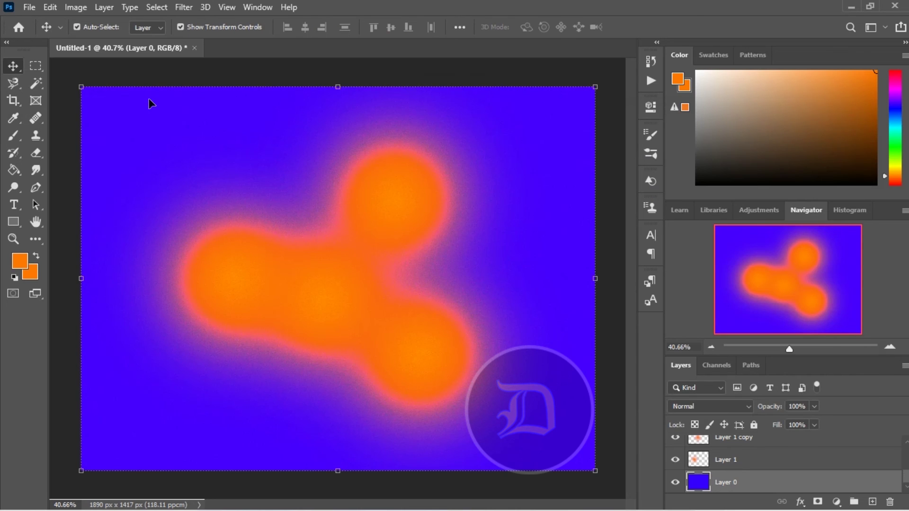
- Drag the four orbs apart: one near the top, one lower right, one upper left, one lower left
mouse_move(408, 219)
left_mouse_down()
mouse_move(375, 256)
mouse_move(410, 190)
left_mouse_up()
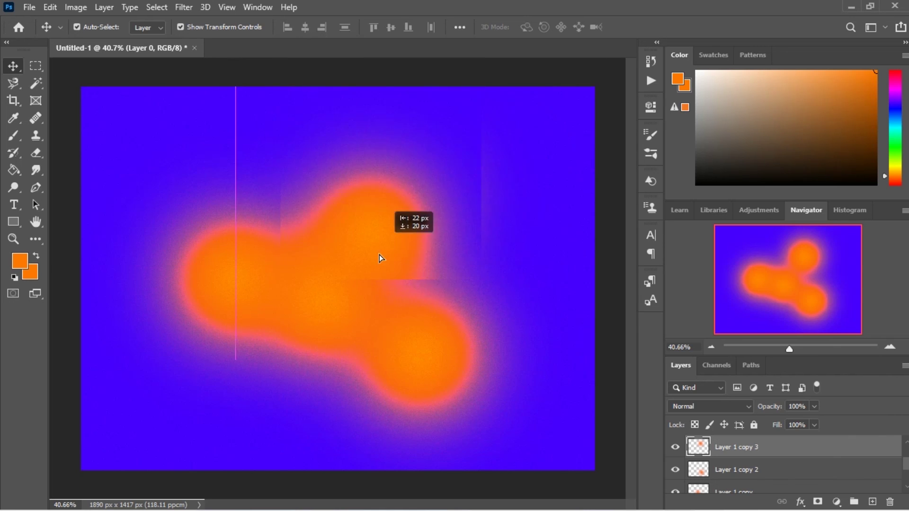
left_click_drag(410, 189, 407, 198)
mouse_move(431, 367)
left_mouse_down()
mouse_move(492, 345)
mouse_move(334, 220)
left_mouse_up()
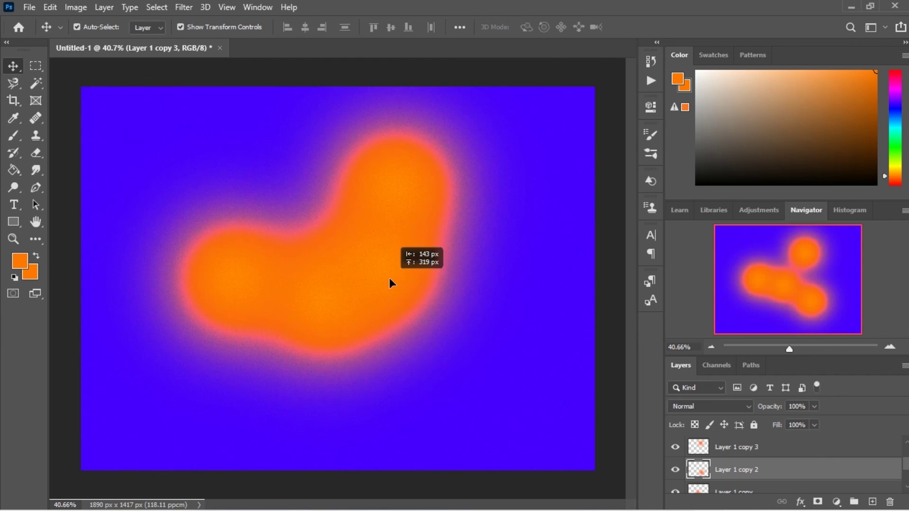
left_click_drag(334, 220, 478, 336)
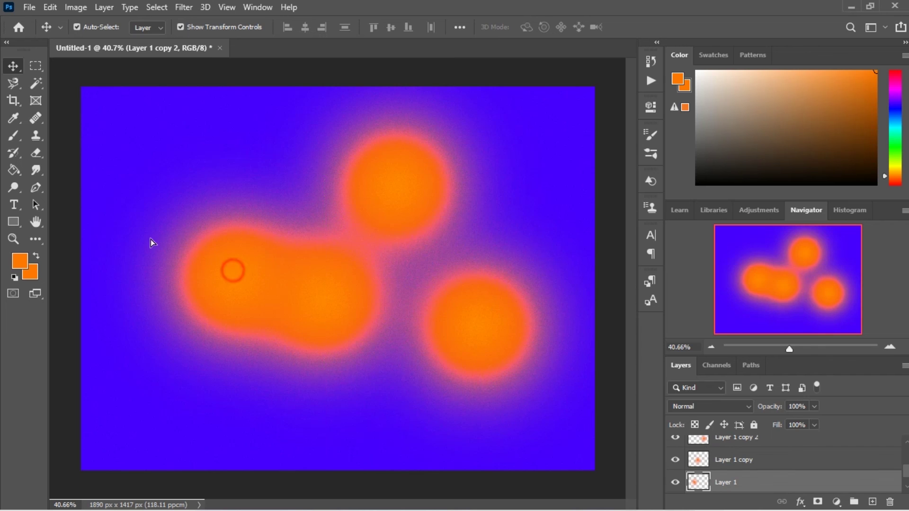
left_click_drag(187, 275, 274, 309)
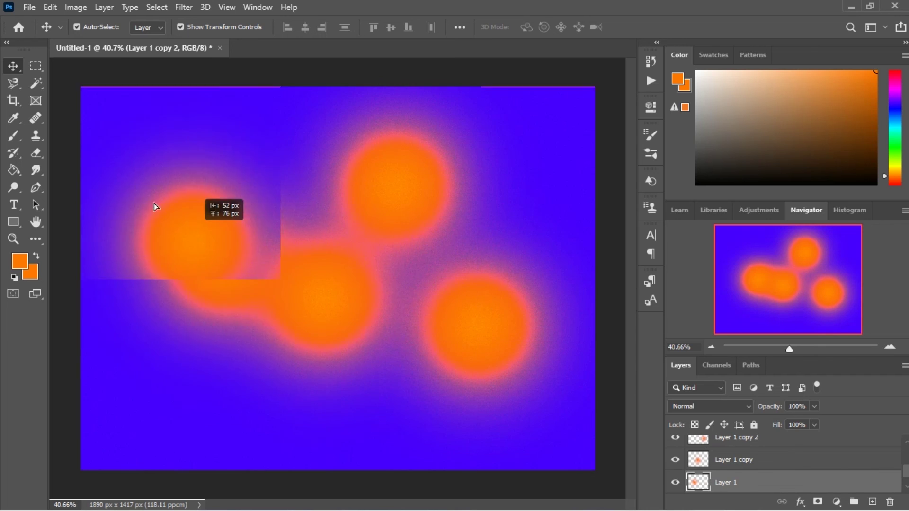
left_click_drag(273, 308, 95, 175)
mouse_move(295, 285)
left_mouse_down()
mouse_move(127, 197)
mouse_move(212, 318)
mouse_move(162, 247)
mouse_move(199, 312)
mouse_move(180, 271)
mouse_move(214, 314)
left_mouse_up()
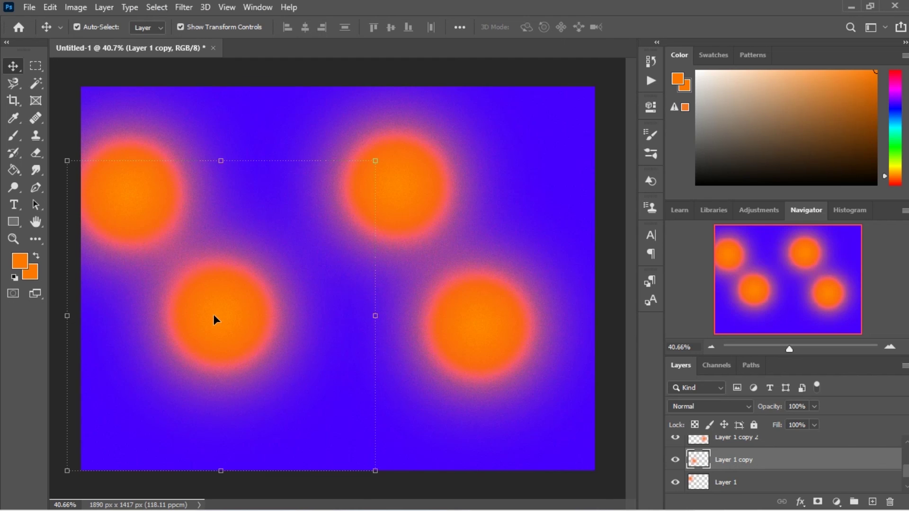